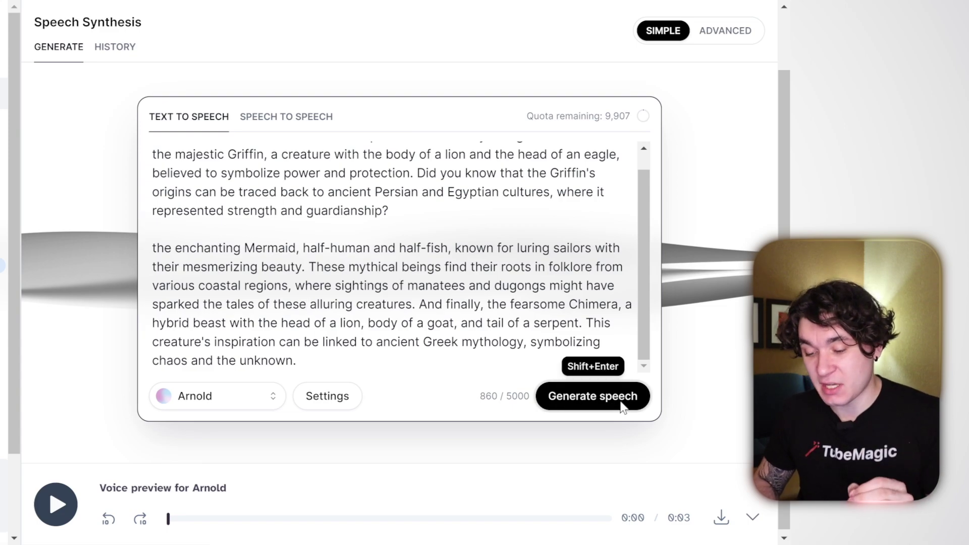
- Generate the Arnold-voice creature narration, preview it from the start, and download the MP3
click(624, 399)
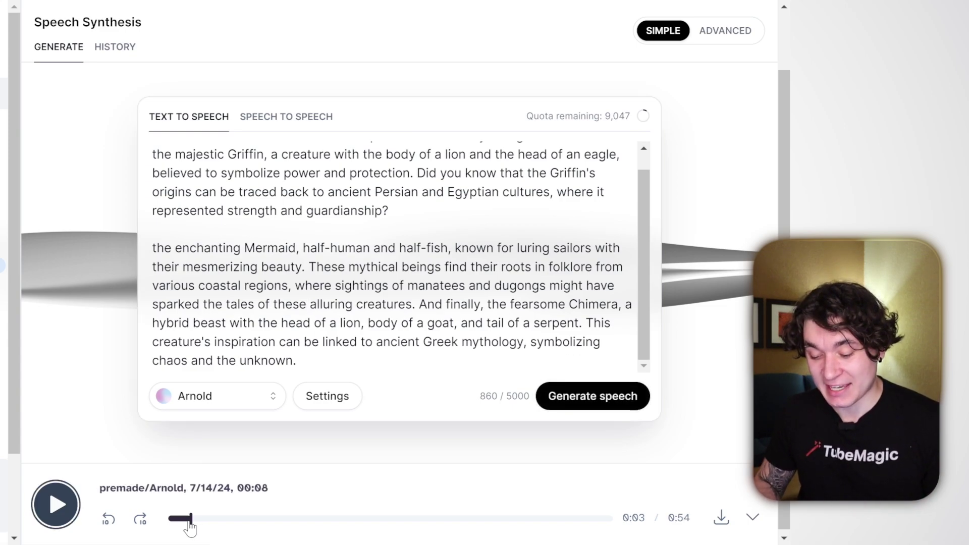
drag(192, 527, 145, 520)
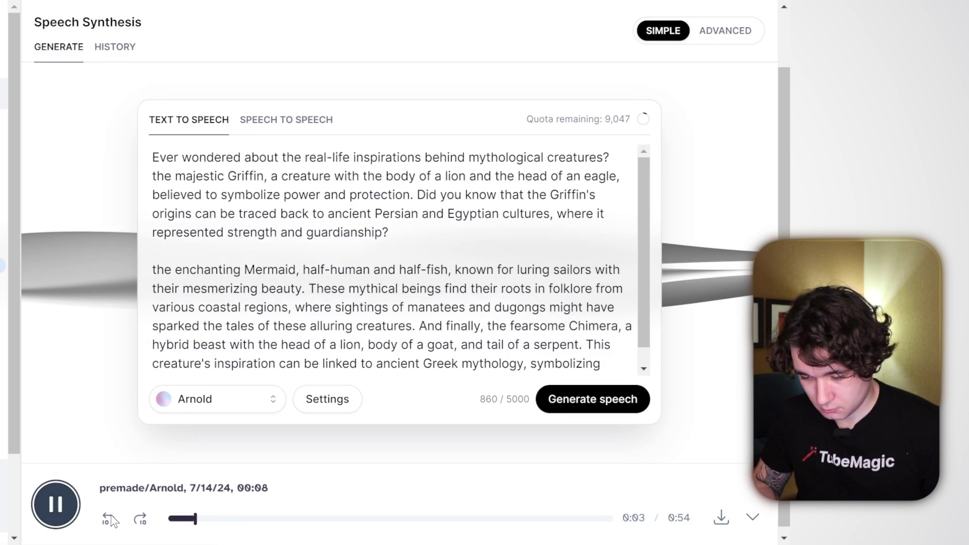
click(59, 507)
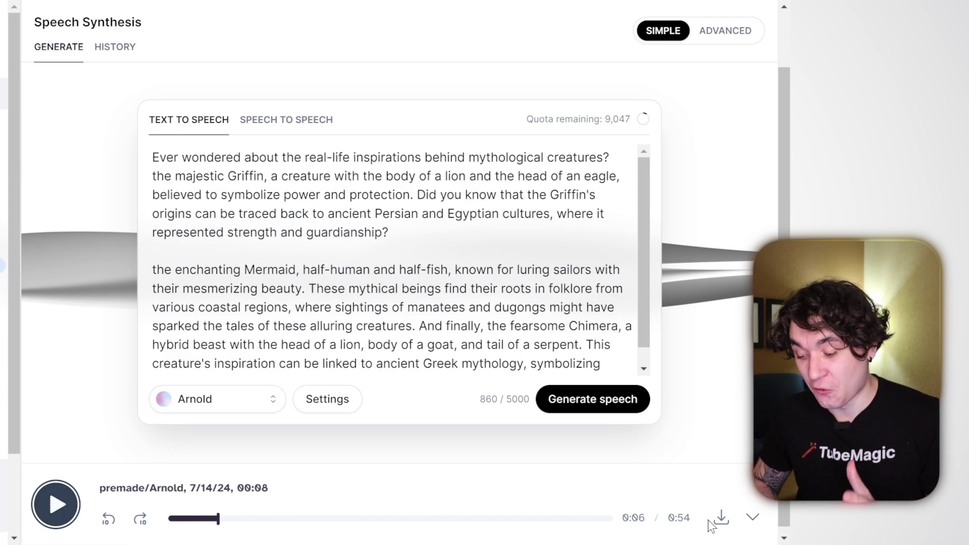
click(728, 524)
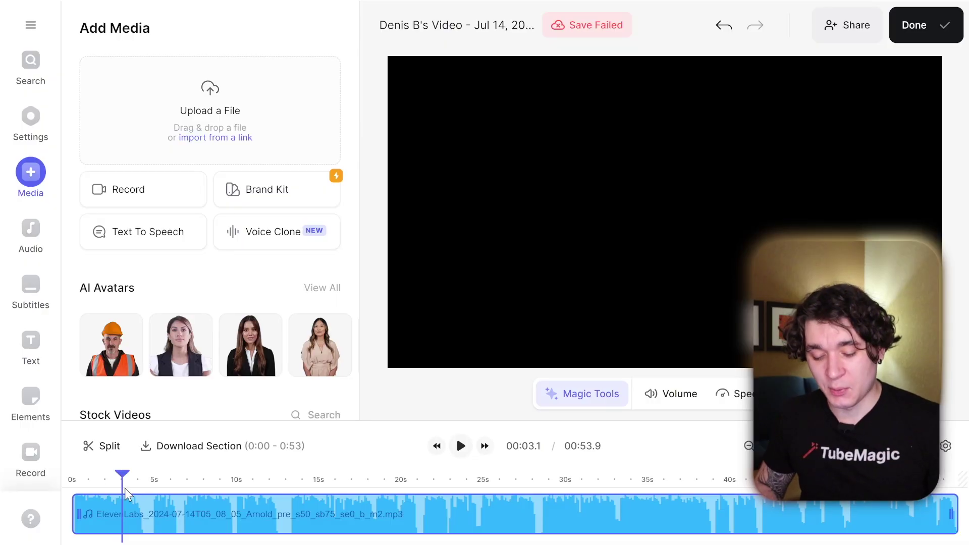
- Split the narration at 4.5 s and 4.9 s and delete the short piece between
drag(123, 482, 151, 486)
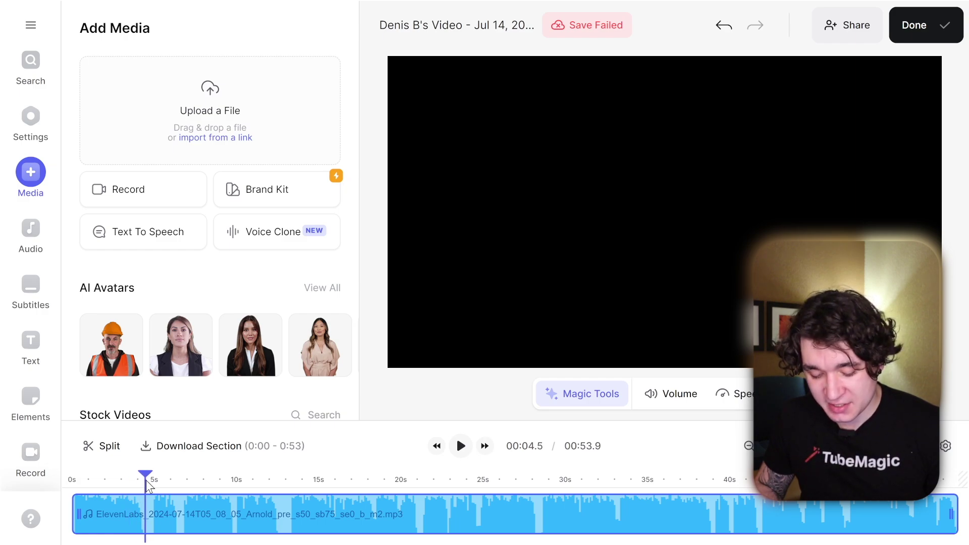
key(s)
drag(147, 482, 156, 483)
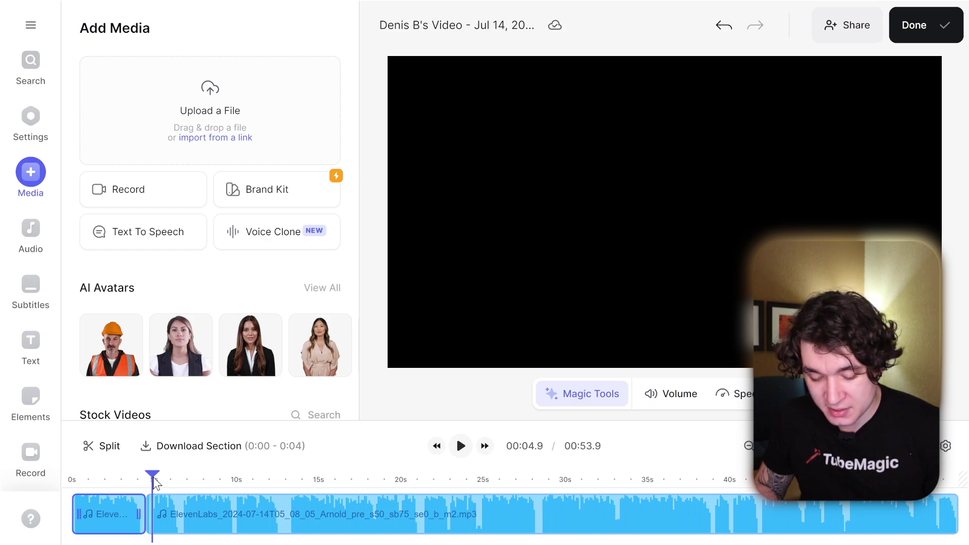
key(s)
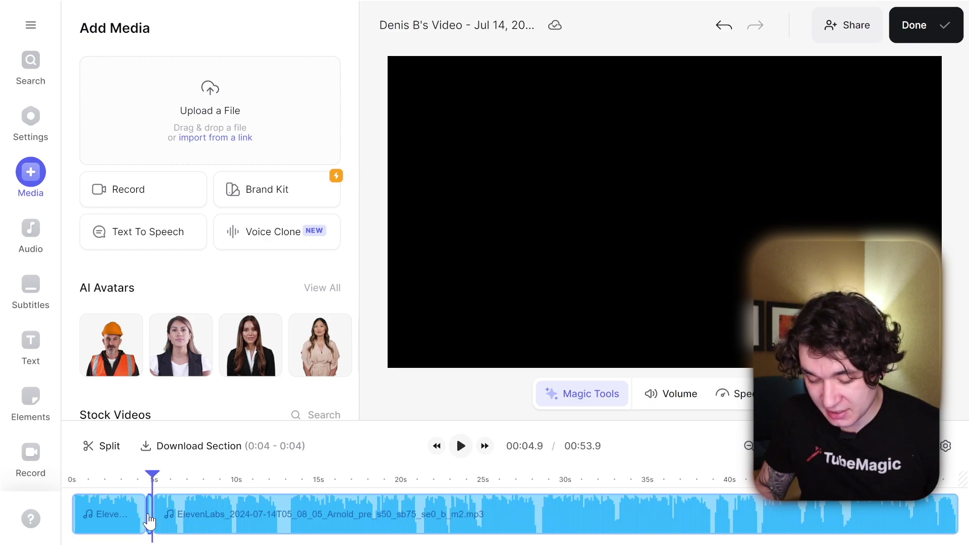
key(Delete)
- Select the remaining narration clip, pause playback and undo the stray change
click(159, 514)
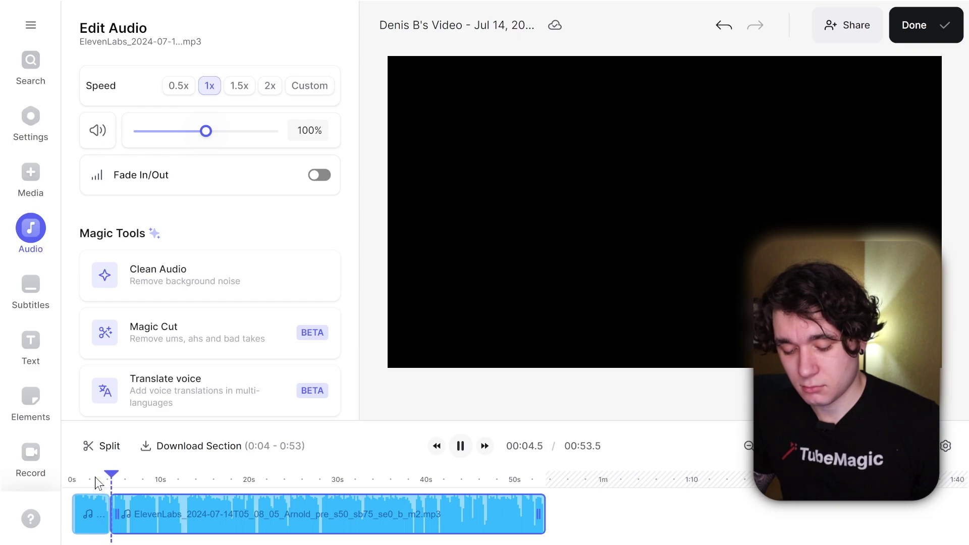
key(space)
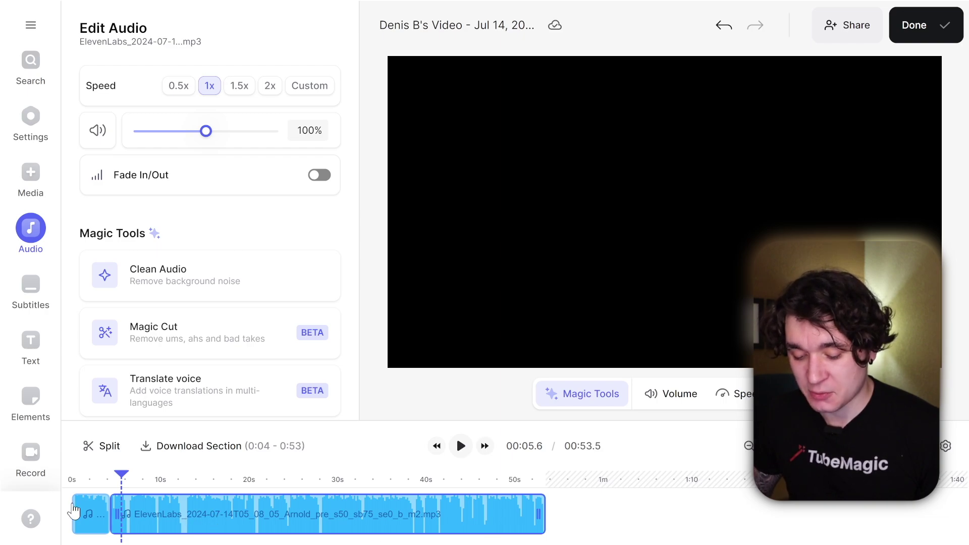
key(ctrl+z)
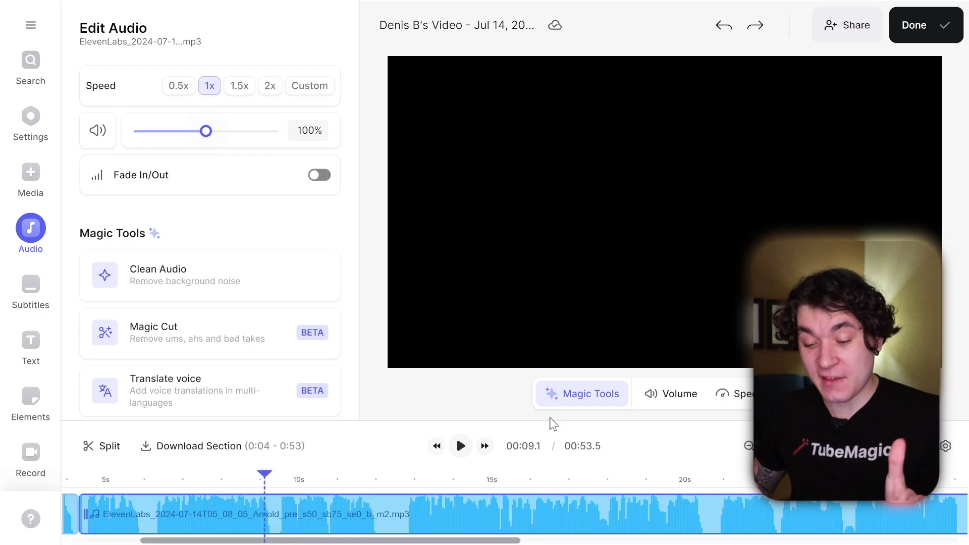
- Run Magic Cut on the narration to strip out its silences
click(211, 334)
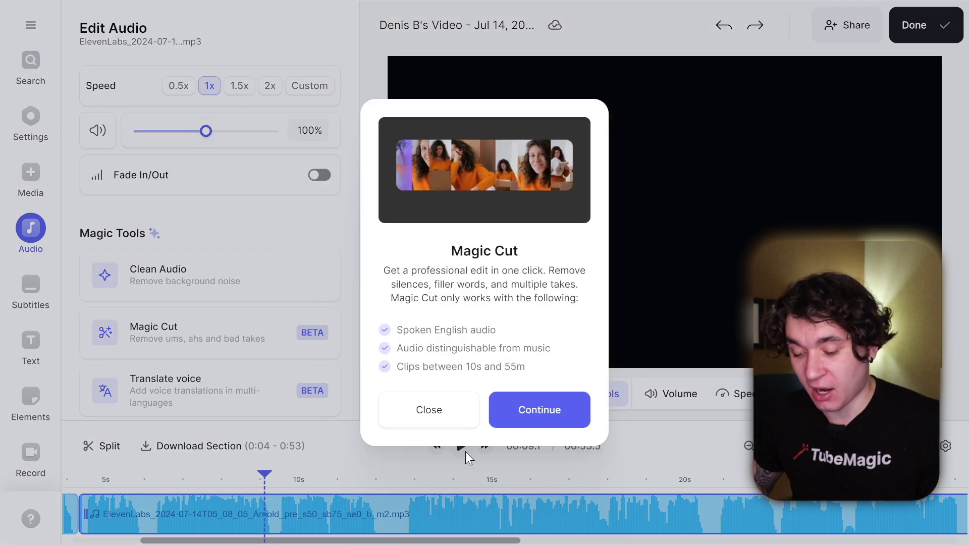
click(538, 413)
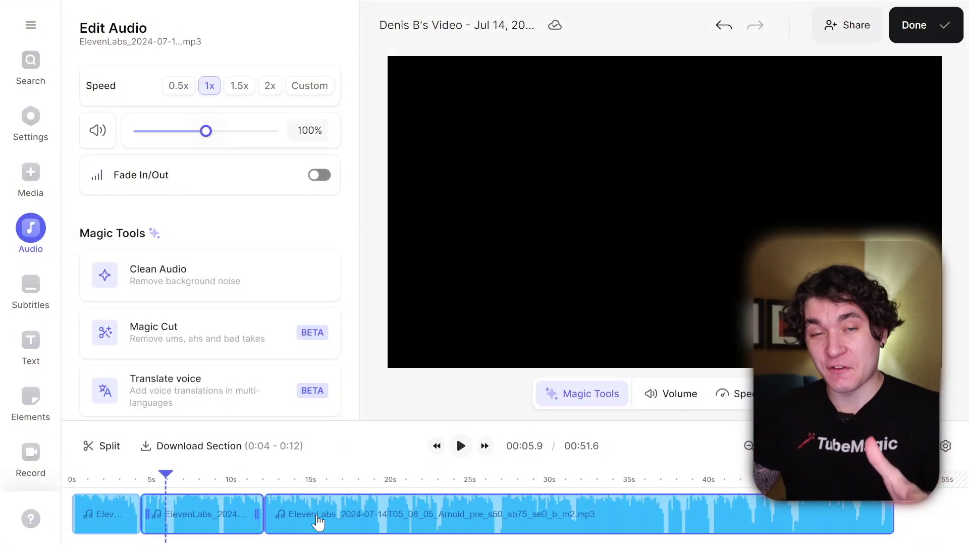
- Search the Stock Music library for 'mysterious'
click(43, 231)
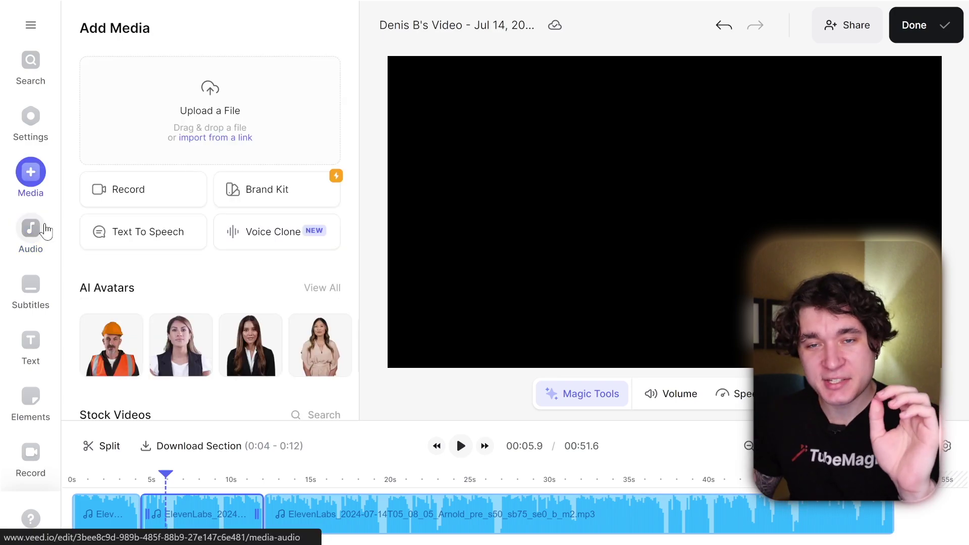
click(49, 261)
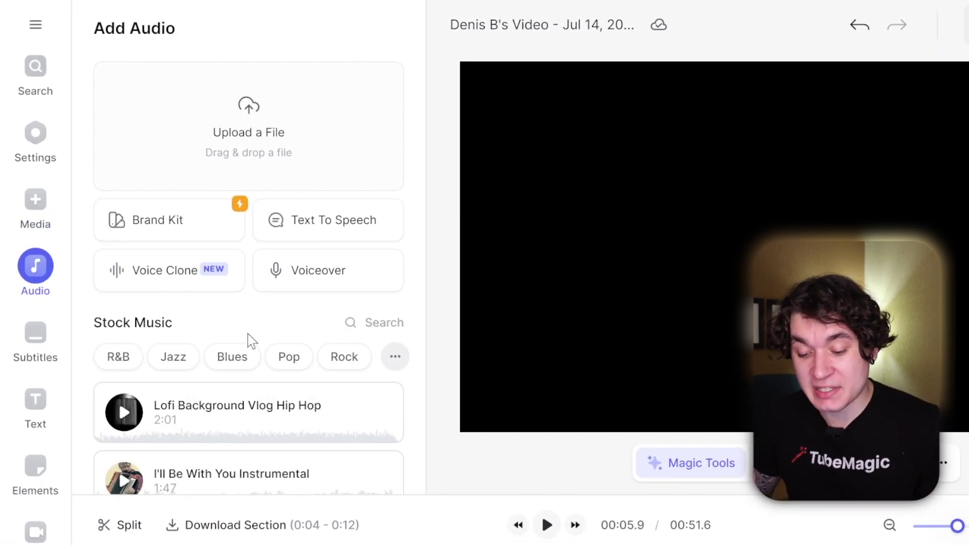
scroll(248, 340, down, 1)
scroll(283, 337, down, 1)
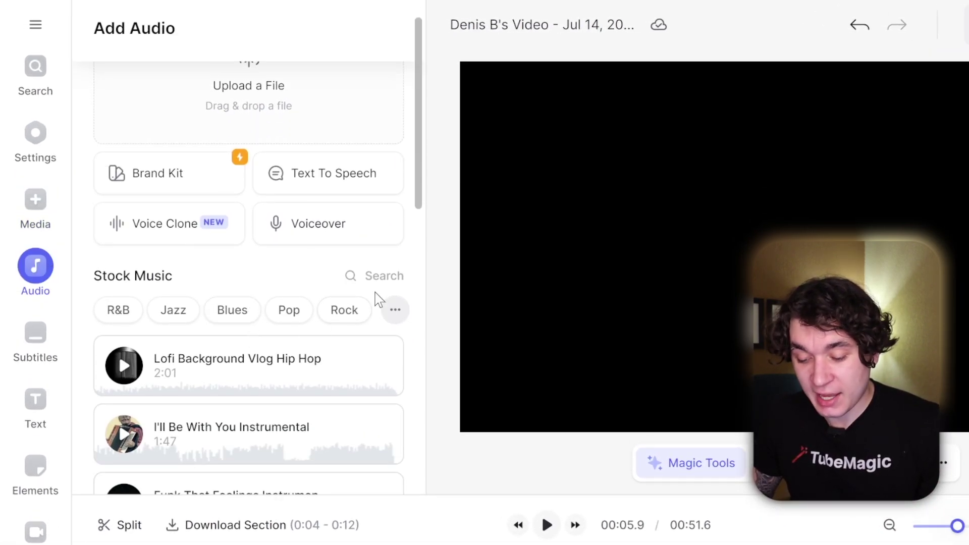
click(354, 283)
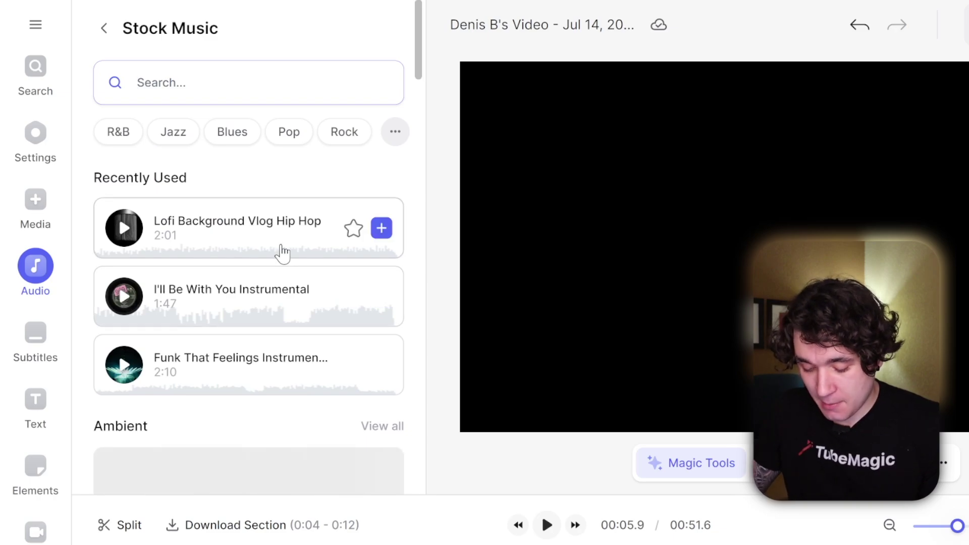
text(mysterious)
- Preview the dark ambient suspense, Underworld and Underwater Mystery tracks
click(132, 194)
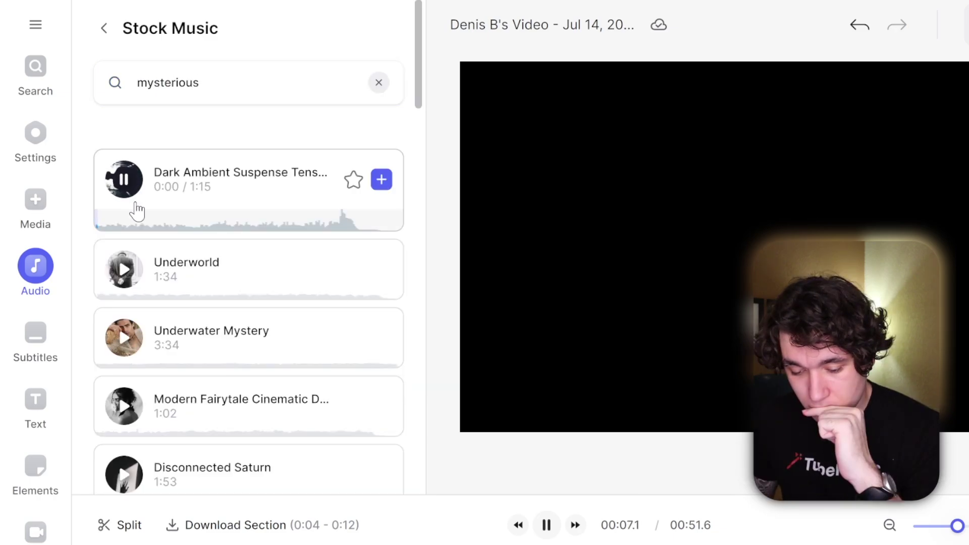
click(123, 275)
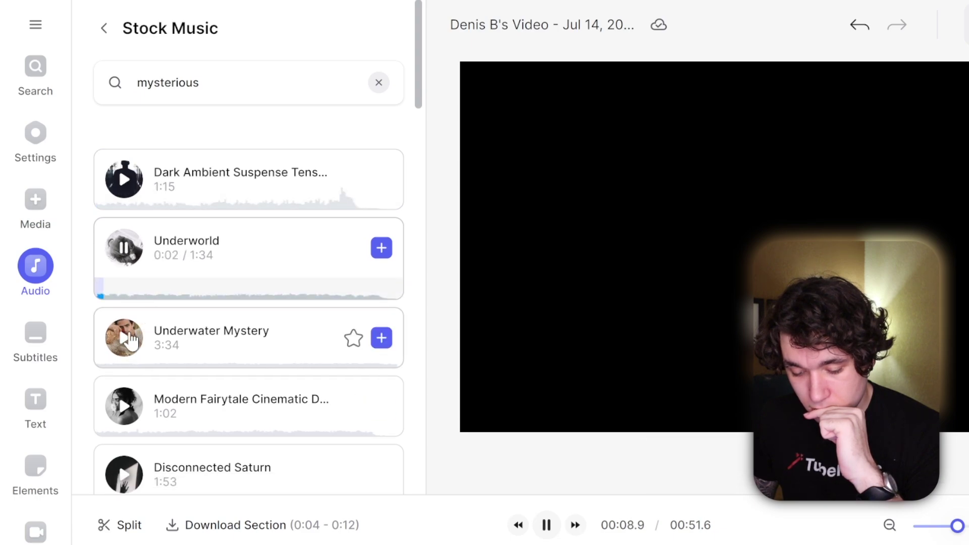
click(129, 338)
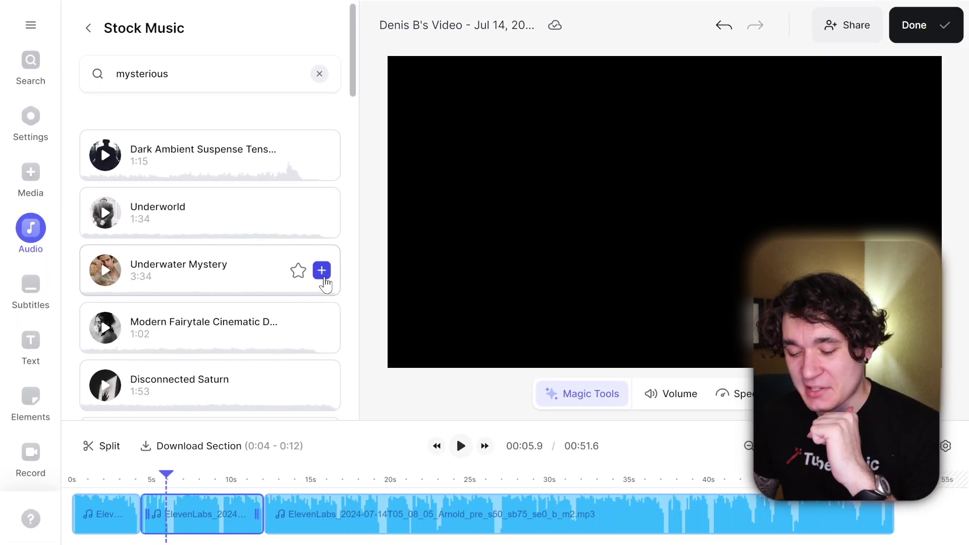
- Add Underwater Mystery at 0 s, trim it to the narration's 51.6 s end, and play back the mix
click(322, 271)
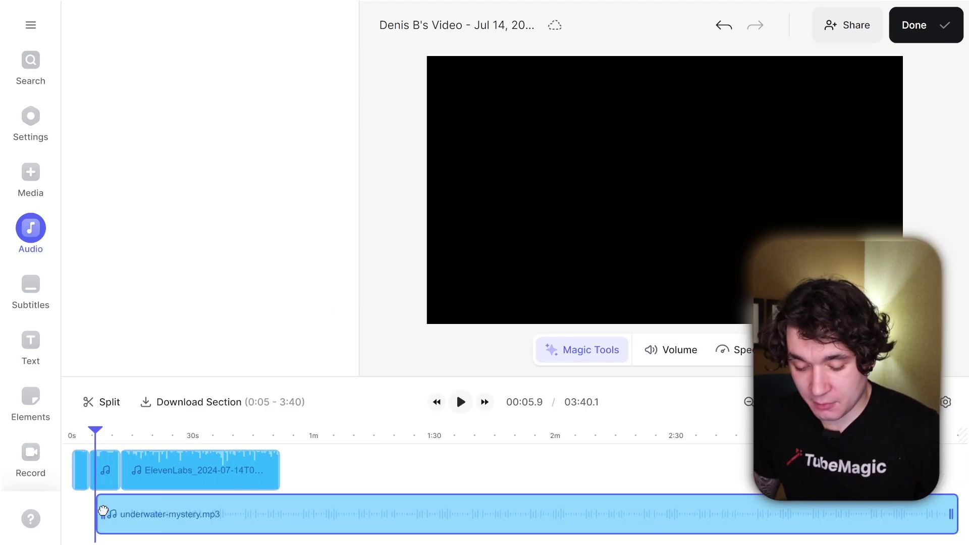
drag(165, 515, 87, 513)
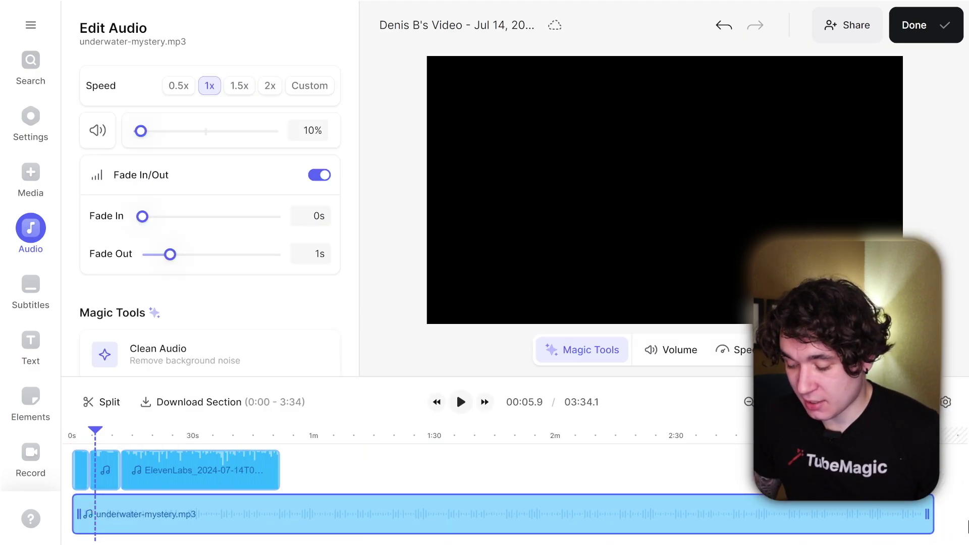
drag(923, 515, 277, 513)
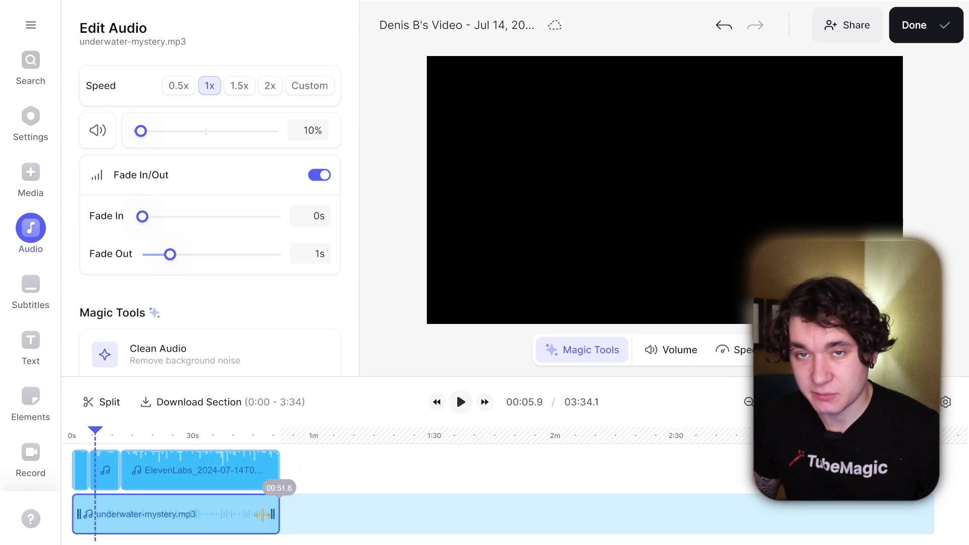
key(space)
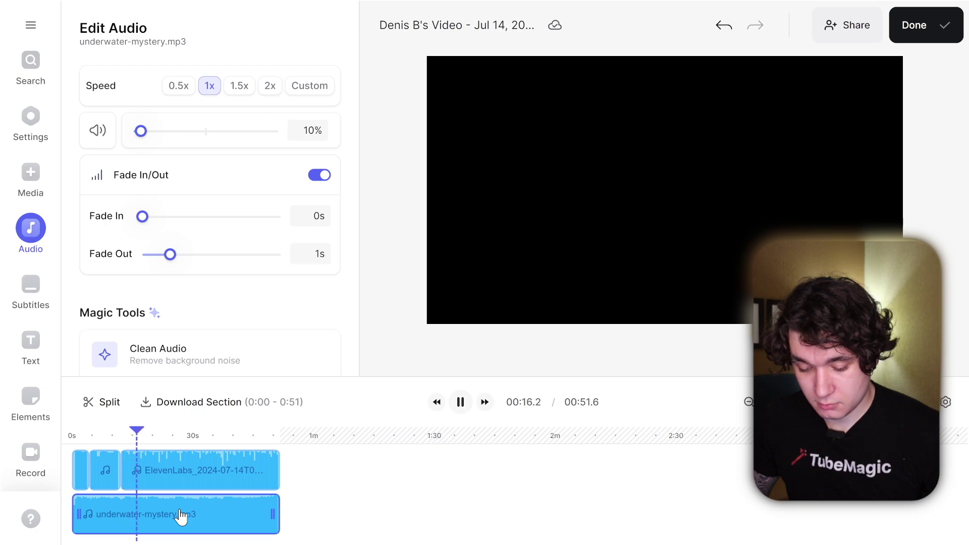
key(space)
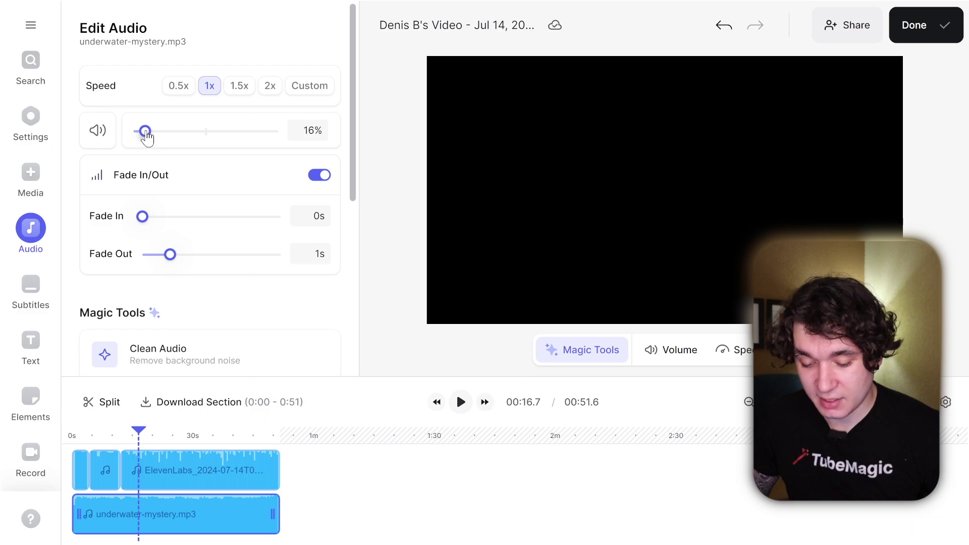
key(space)
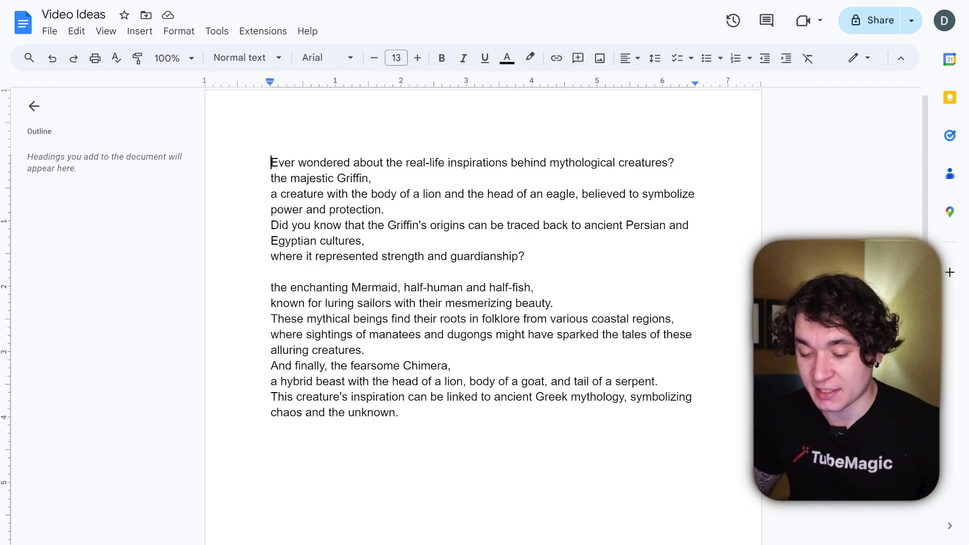
- Read through the script's opening lines, question and Griffin introduction without editing them
key(shift+Down)
key(shift+Down)
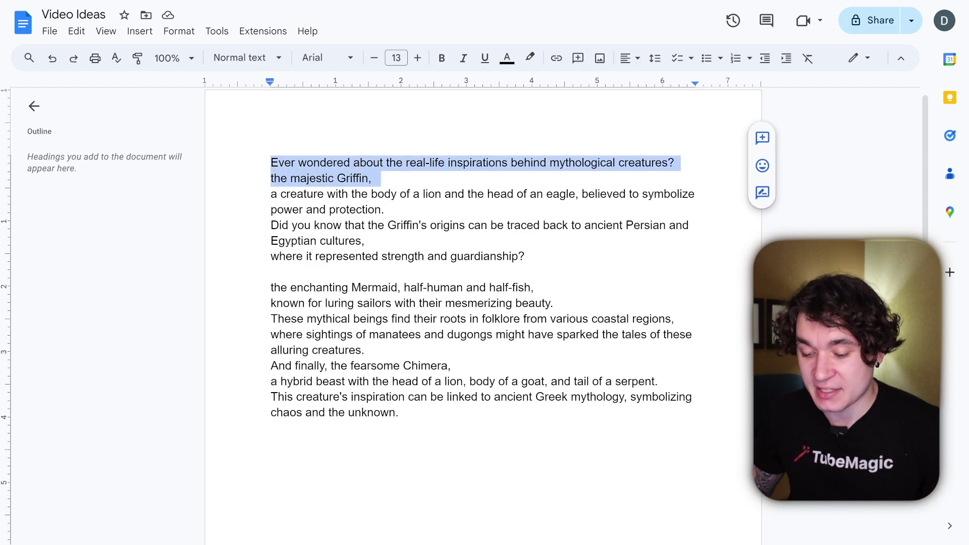
click(375, 178)
key(shift+Right)
key(shift+Right)
key(shift+Right)
key(shift+Right)
key(shift+Right)
key(shift+Right)
key(shift+Right)
key(shift+Right)
key(shift+Right)
key(shift+Right)
key(shift+Right)
key(shift+Right)
key(shift+Right)
key(shift+Right)
key(shift+Right)
key(shift+Right)
key(shift+Right)
key(shift+Right)
key(shift+Right)
key(shift+Right)
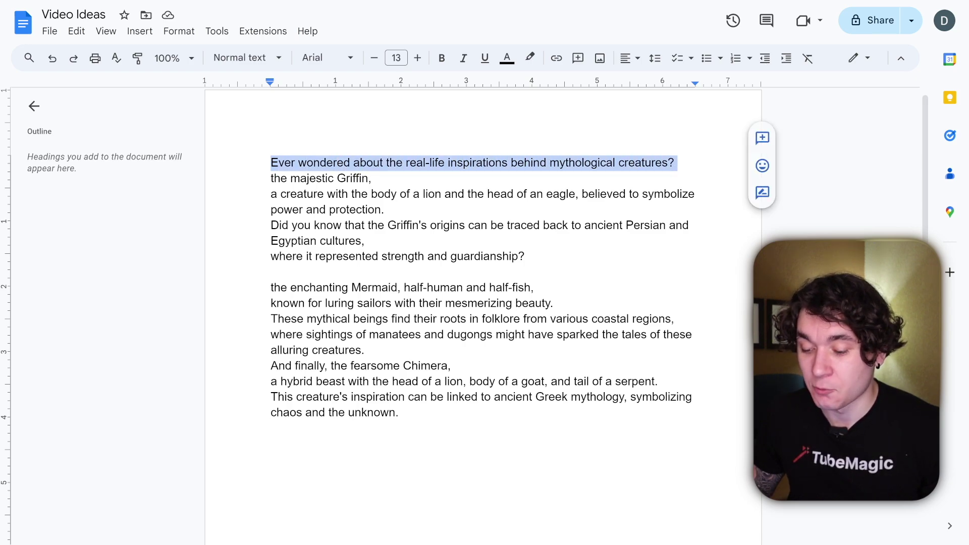
key(Right)
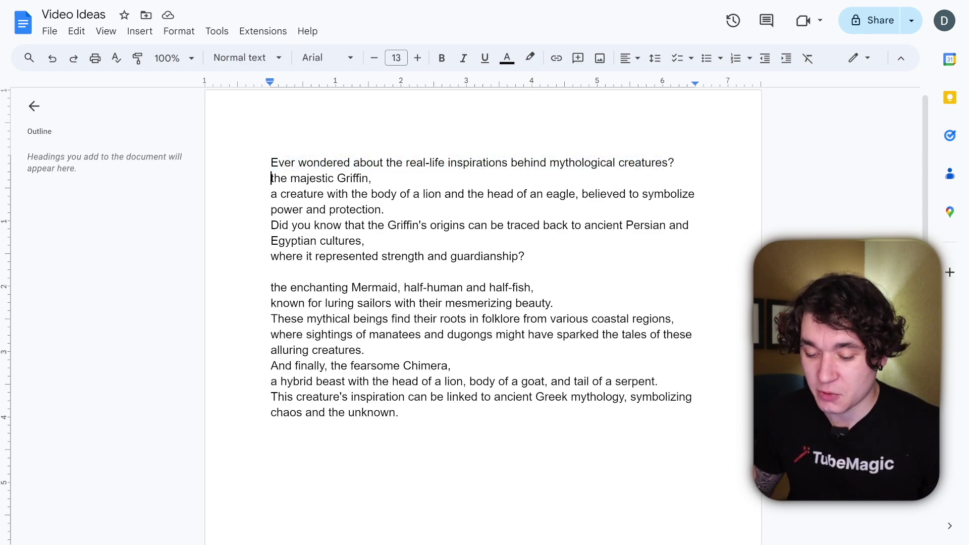
key(shift+Right)
key(shift+Right)
key(shift+Right)
key(shift+Right)
key(shift+Right)
key(shift+Right)
key(shift+Right)
key(shift+Right)
key(shift+Right)
key(shift+Right)
key(shift+Right)
key(shift+Right)
key(shift+Right)
key(shift+Right)
key(Right)
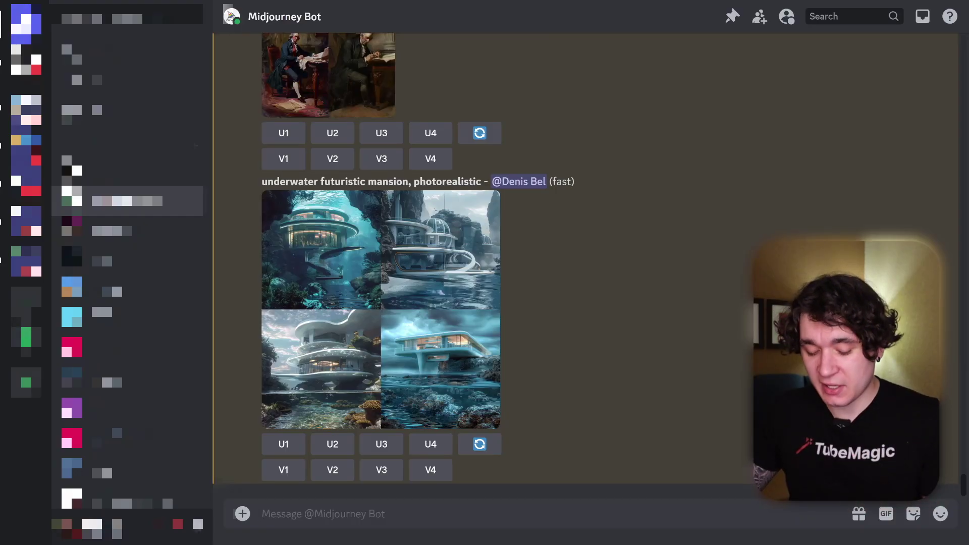
- Submit /imagine 'a bunch of mythological creatures altogether --ar 9:16', correcting the 9:17 typo
text(/imagine)
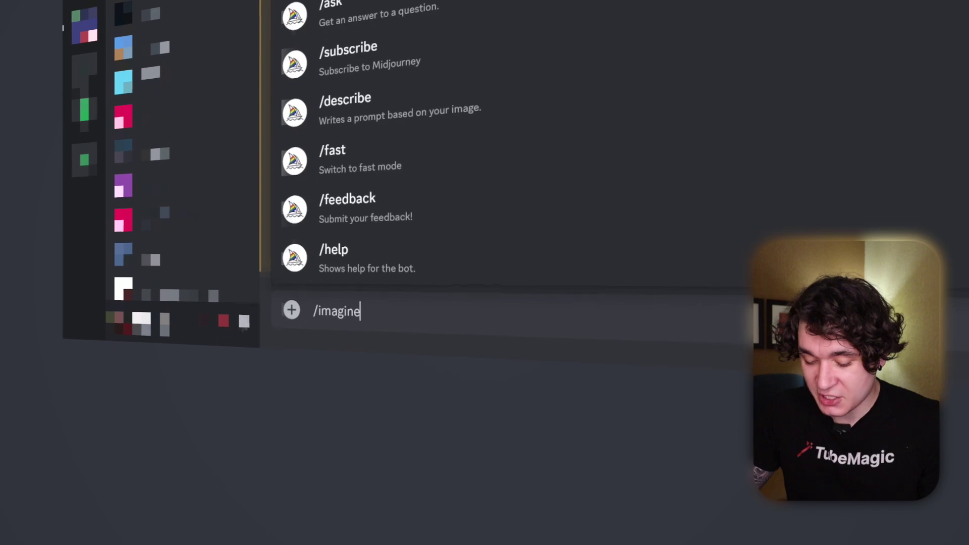
key(Tab)
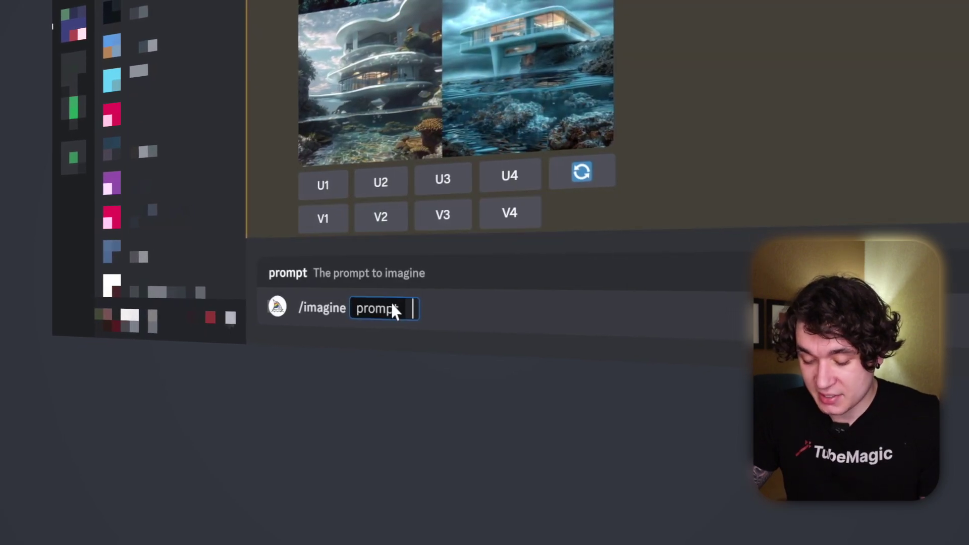
text(a bunch of myt)
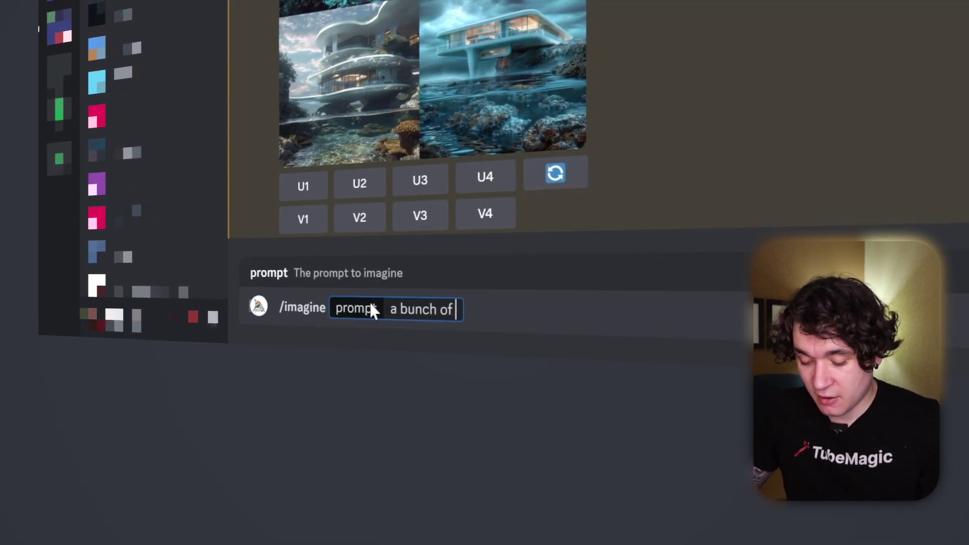
text(hological creatu)
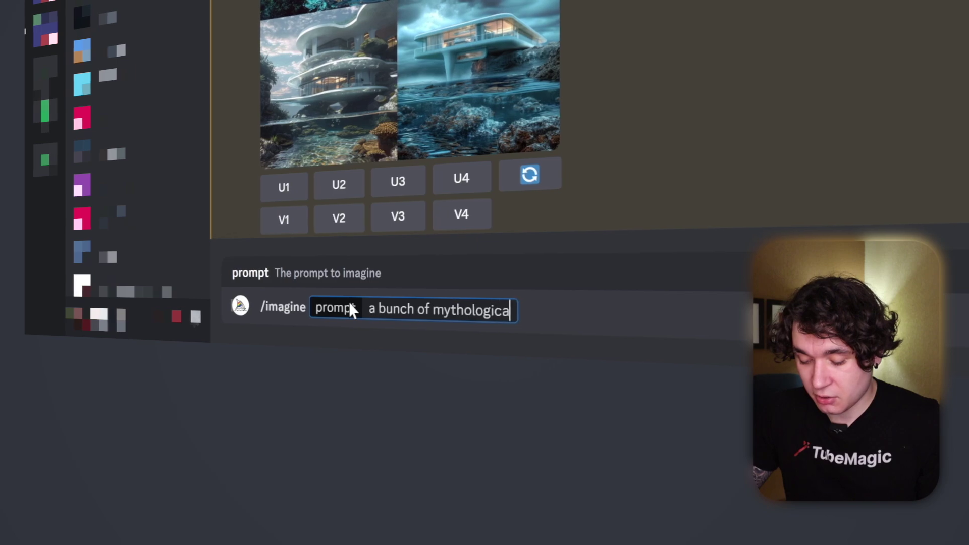
text(res alto)
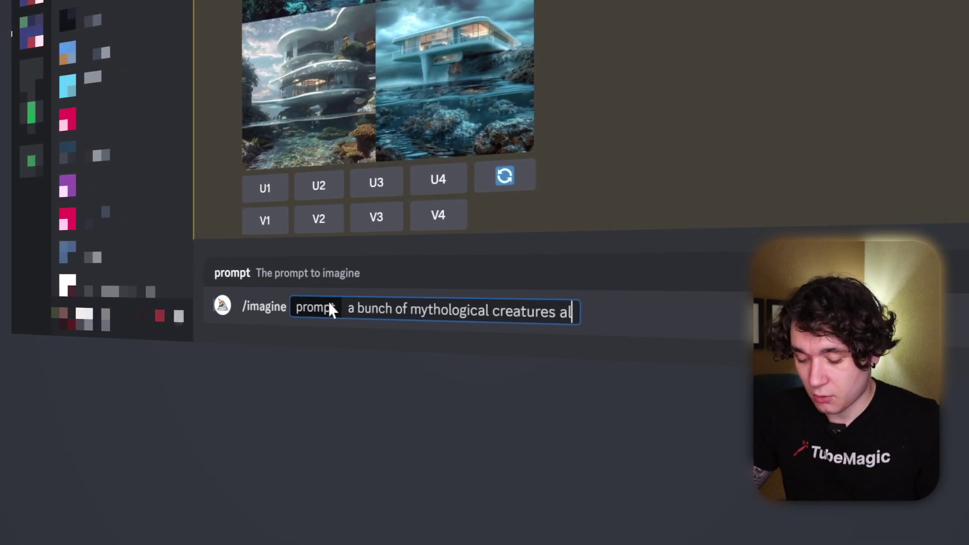
text(gether --)
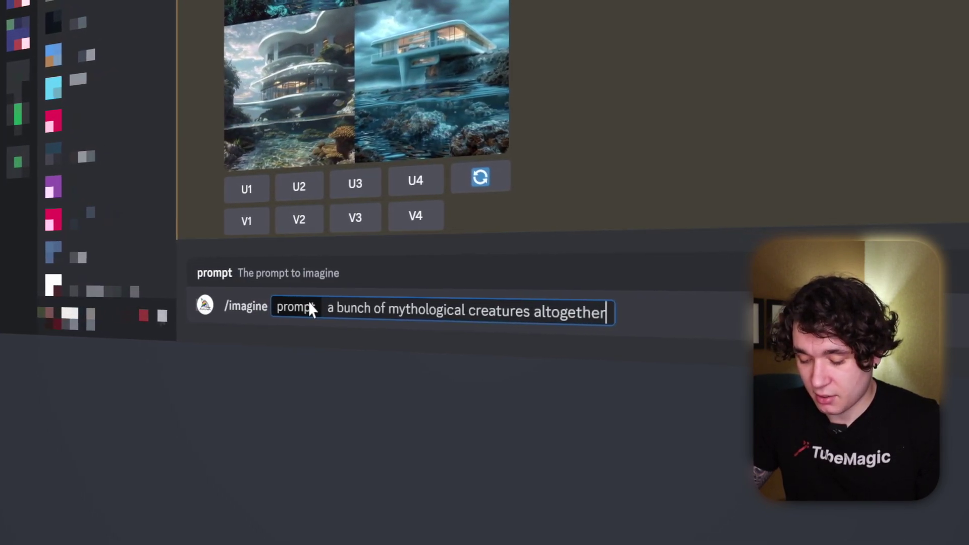
text(ar)
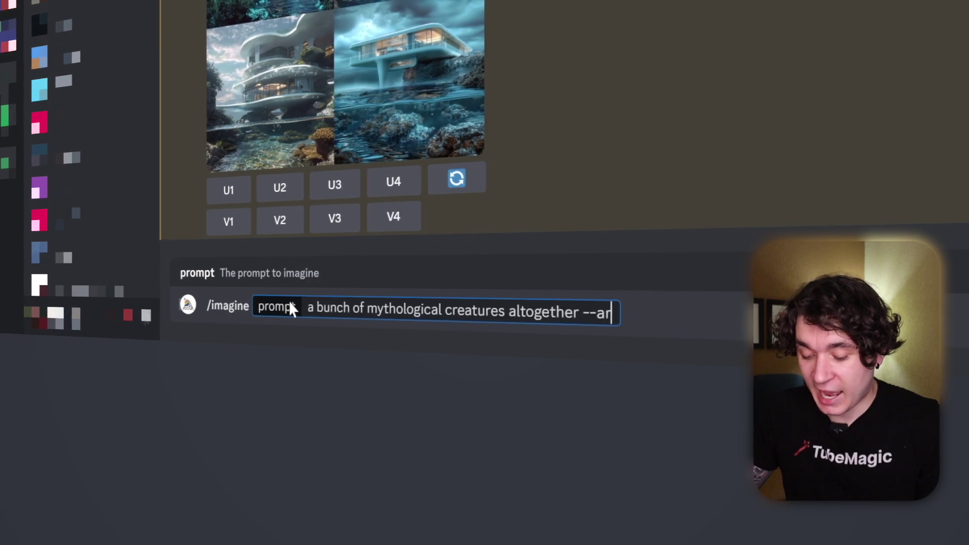
text( 9:17)
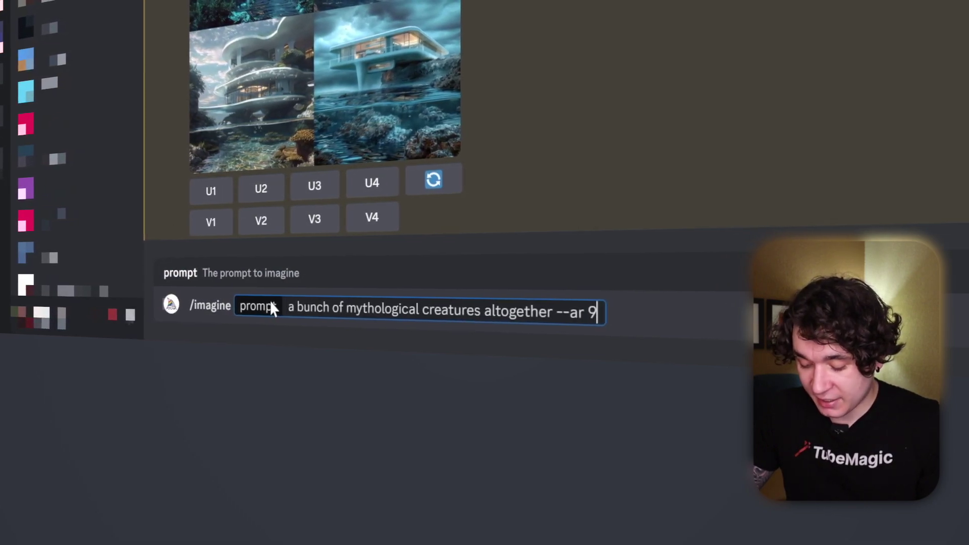
key(BackSpace)
text(6)
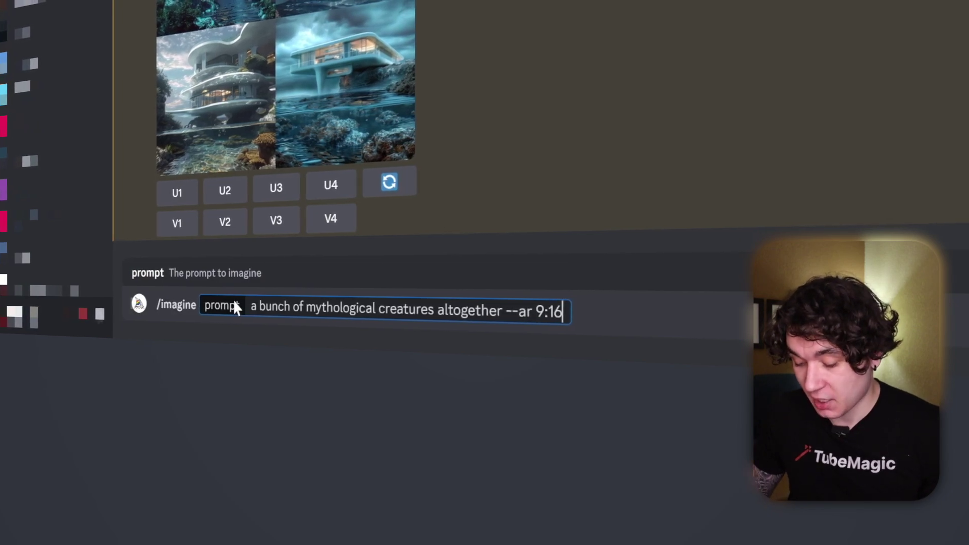
key(Return)
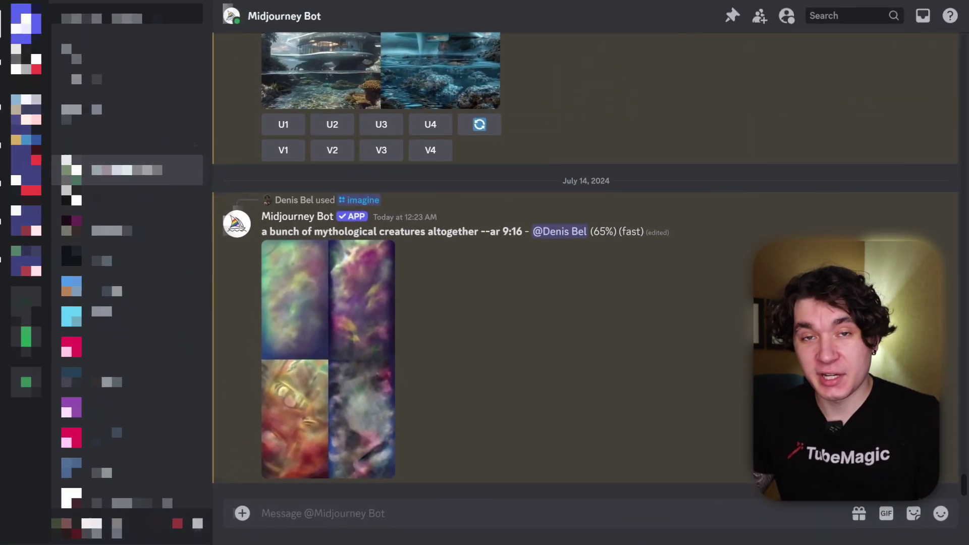
- Submit /imagine 'a mythological griffin, photorealistic --ar 9:16'
text(/imagine)
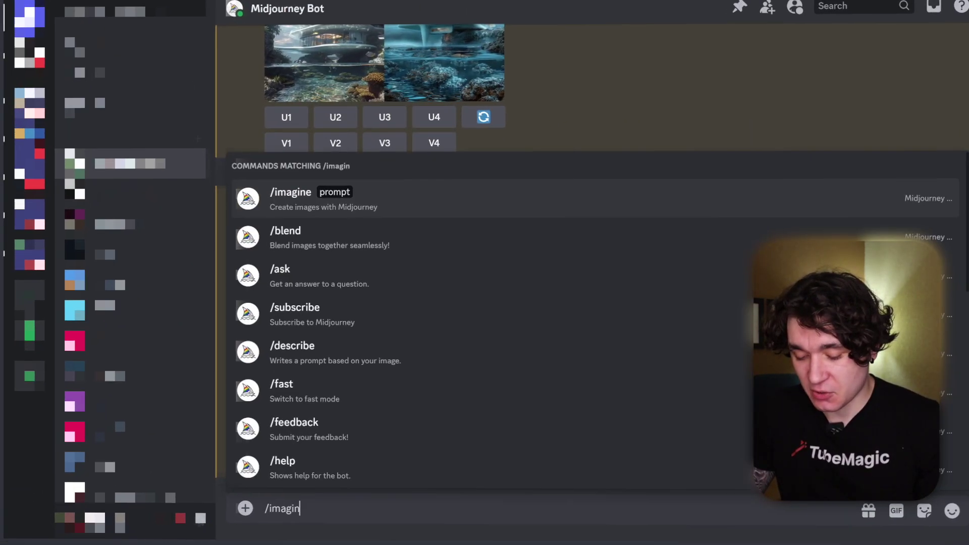
key(Tab)
text(a mytholo)
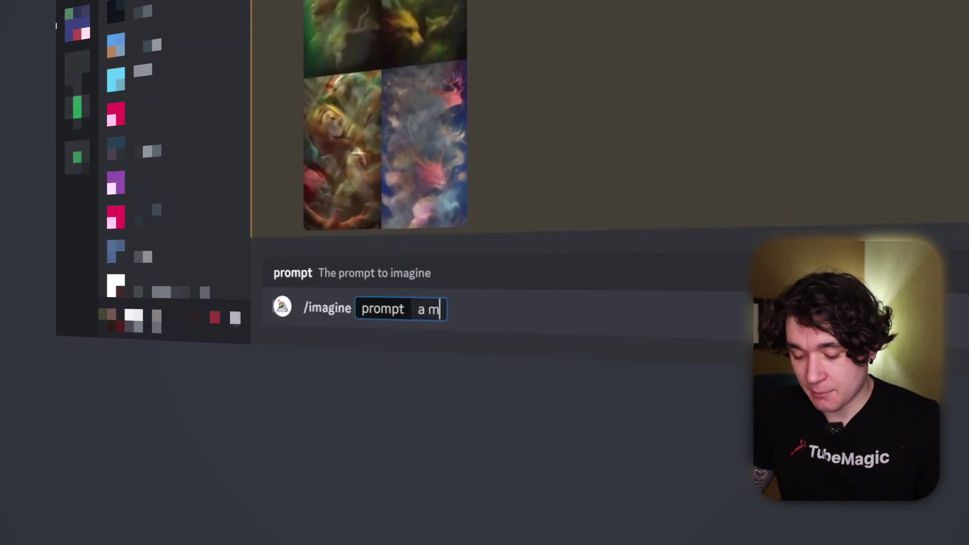
text(gica)
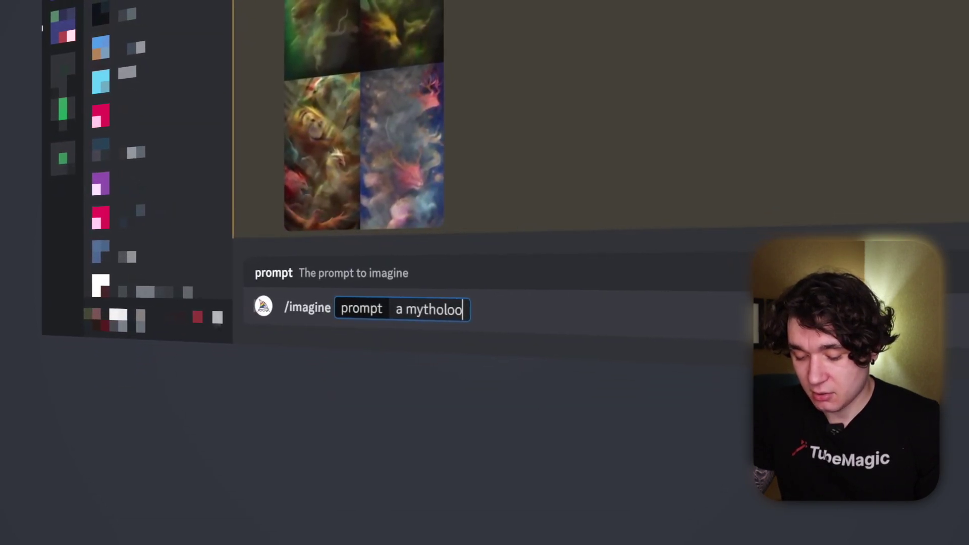
text(riffin, photorealistic --ar)
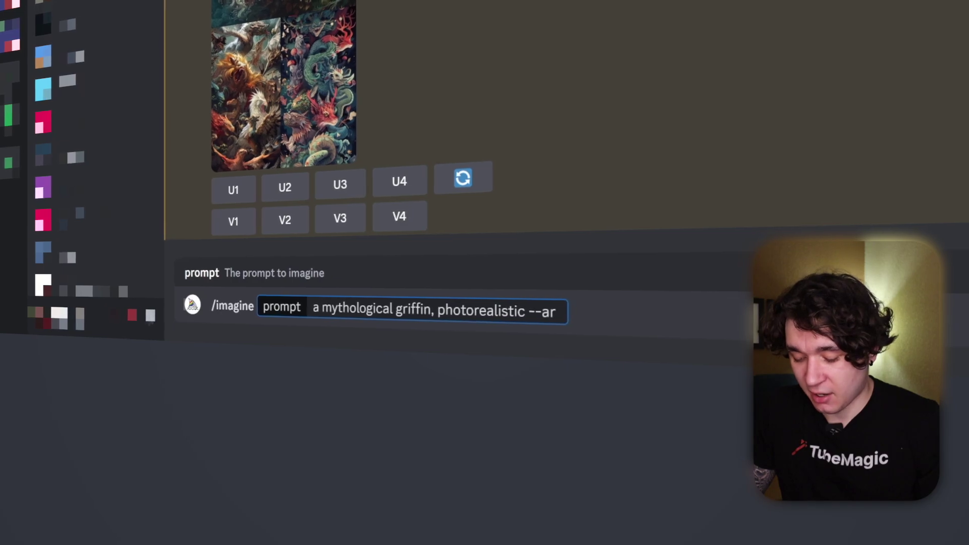
text(:16)
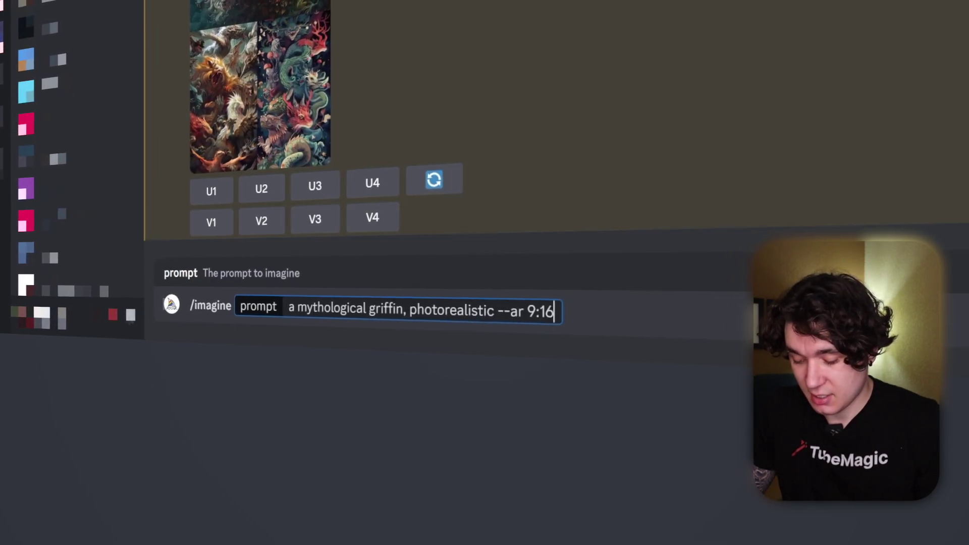
key(Return)
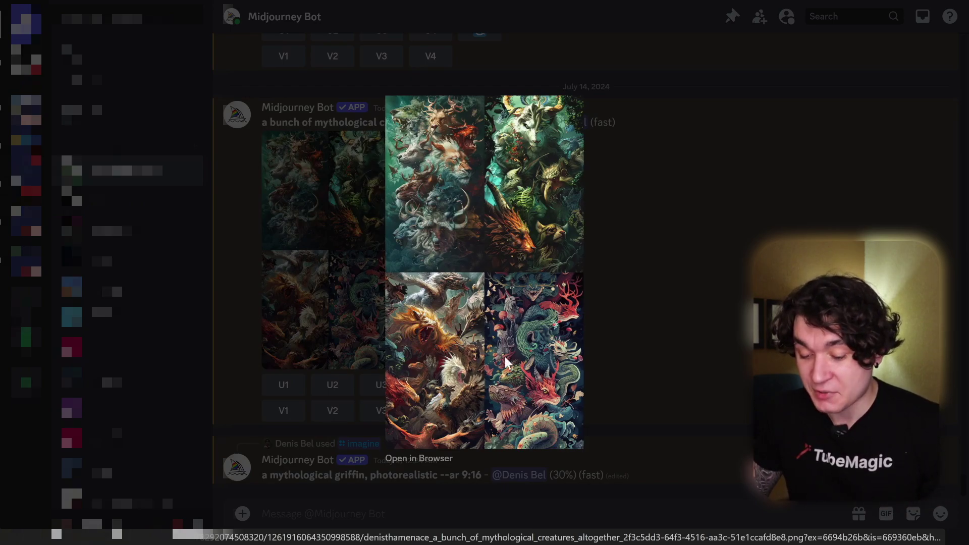
- Upscale image 3 of the creatures grid with U3 and open its save-image options
click(305, 284)
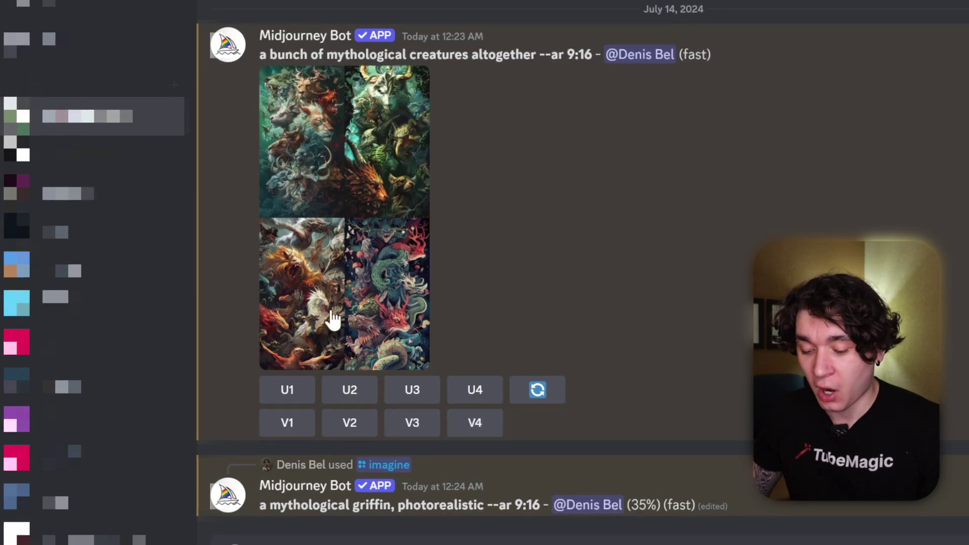
click(421, 396)
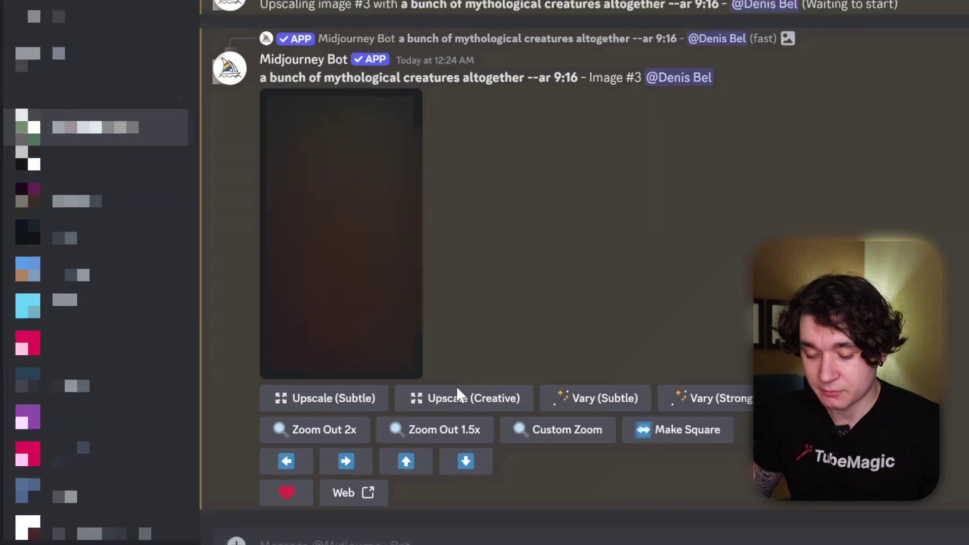
click(404, 312)
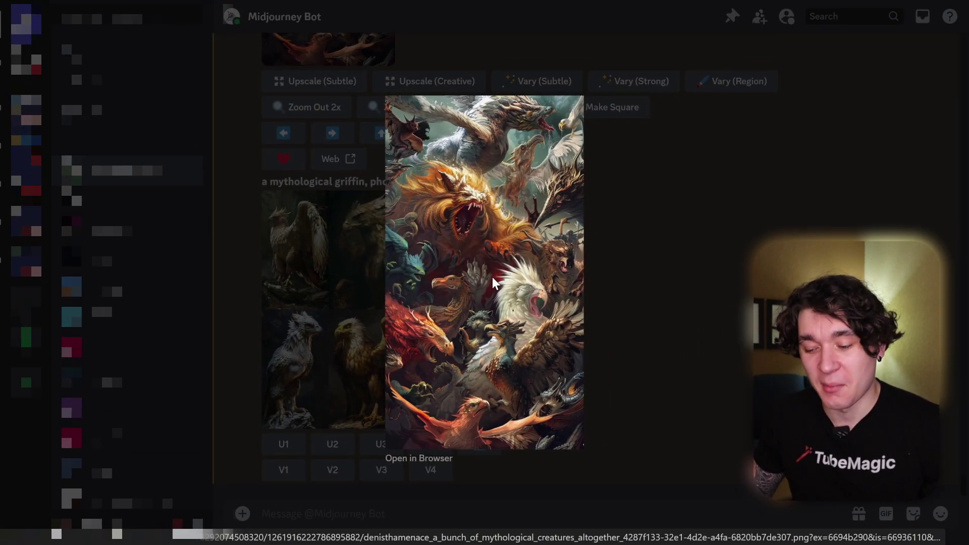
right_click(495, 187)
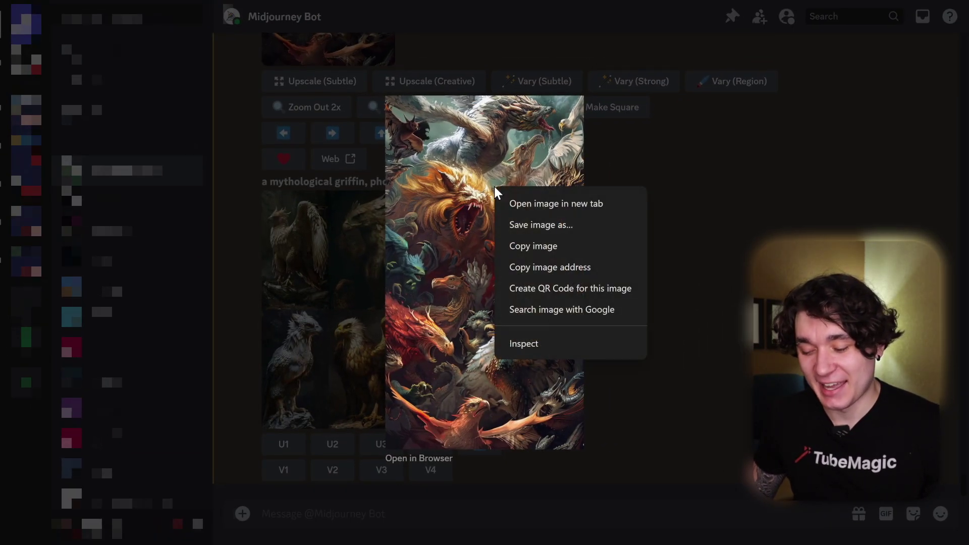